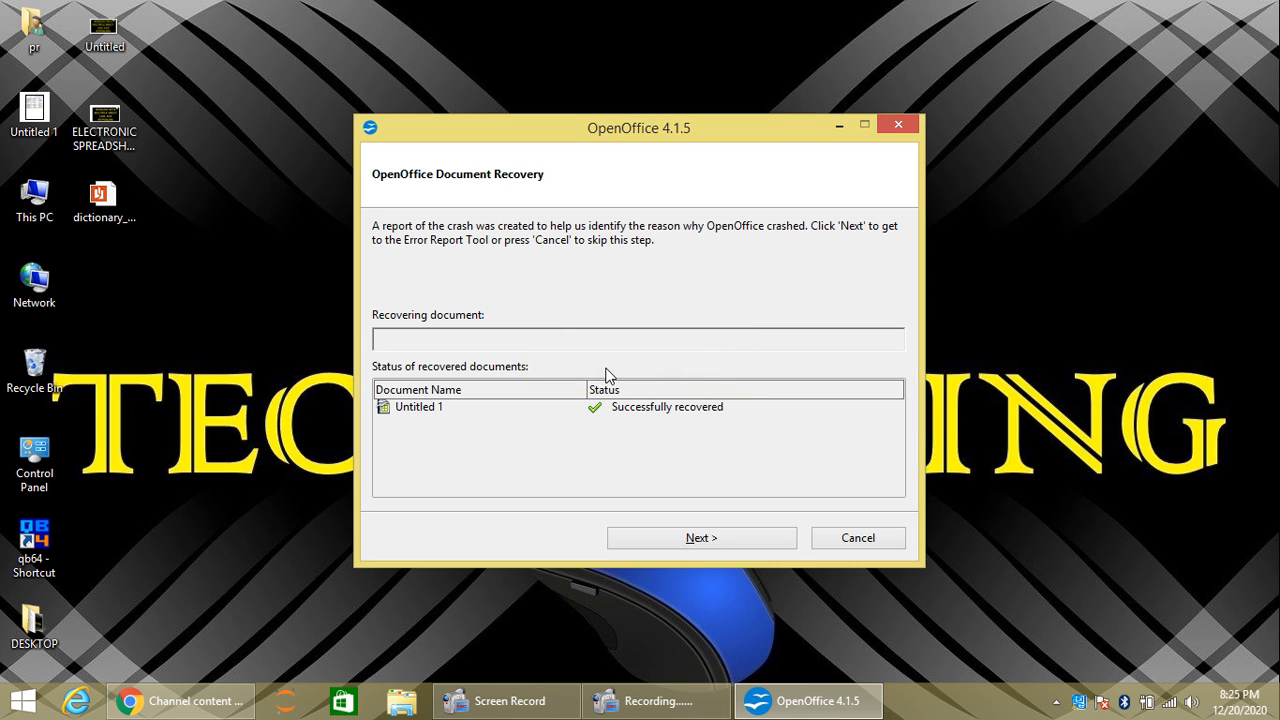
Step: Complete Document Recovery to open the recovered Untitled 1 spreadsheet
left_click(701, 538)
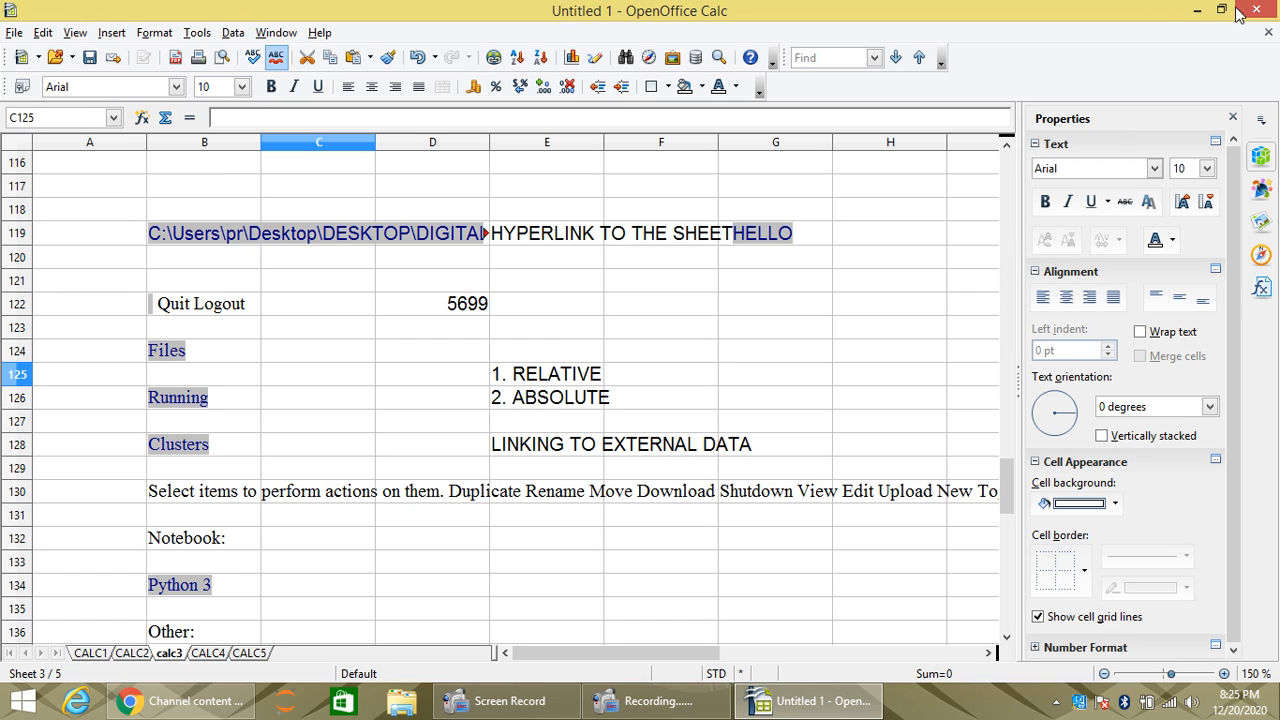
Step: Close the recovered spreadsheet, discarding changes, and start a new blank spreadsheet from the Start Center
left_click(1268, 33)
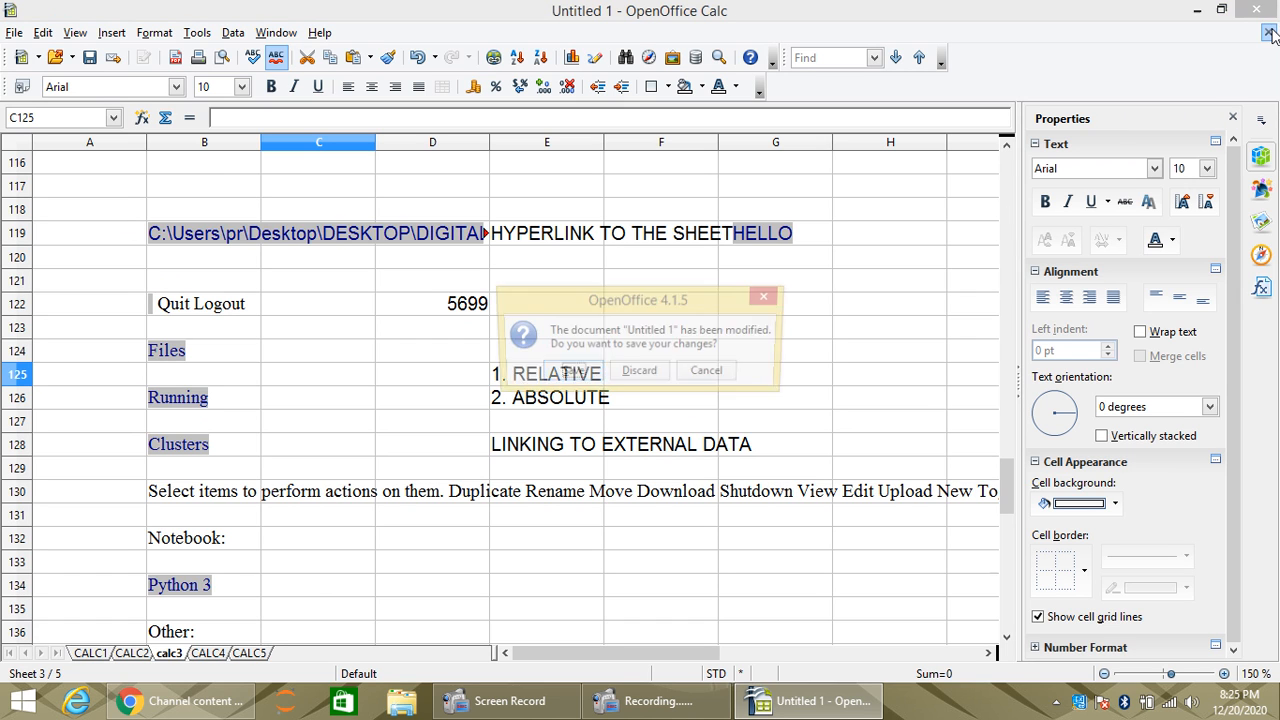
left_click(643, 376)
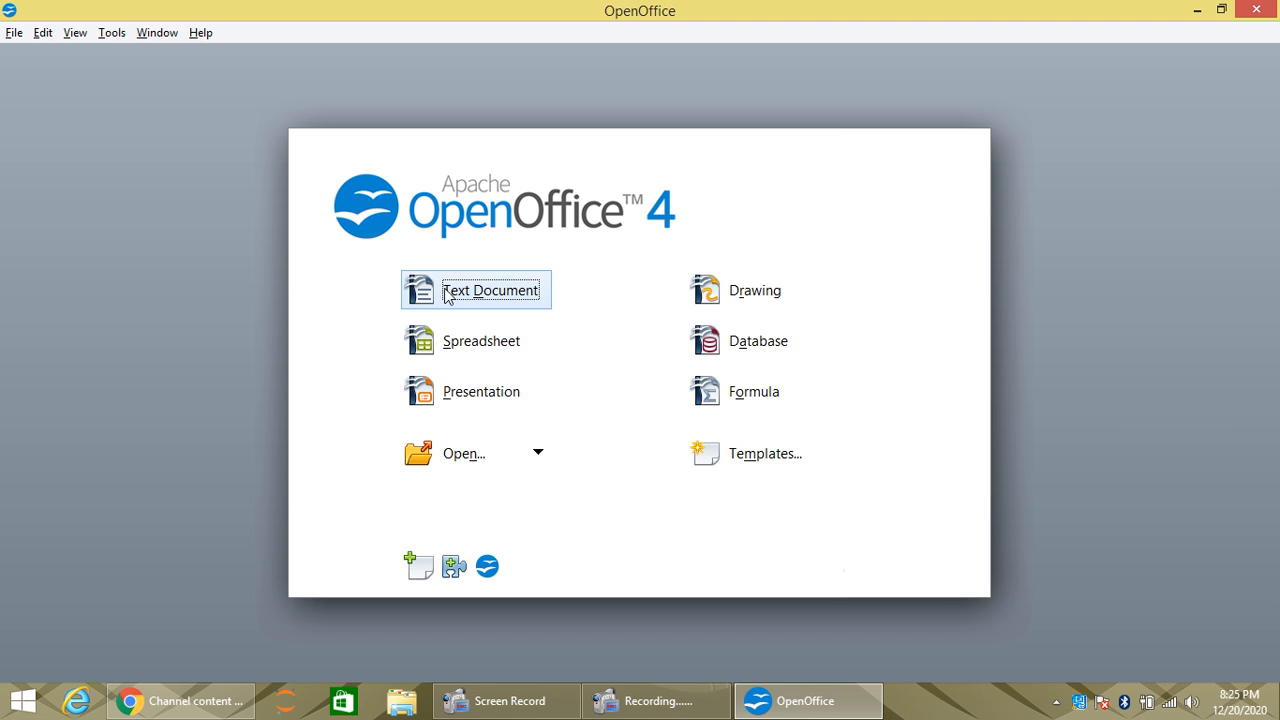
left_click(462, 348)
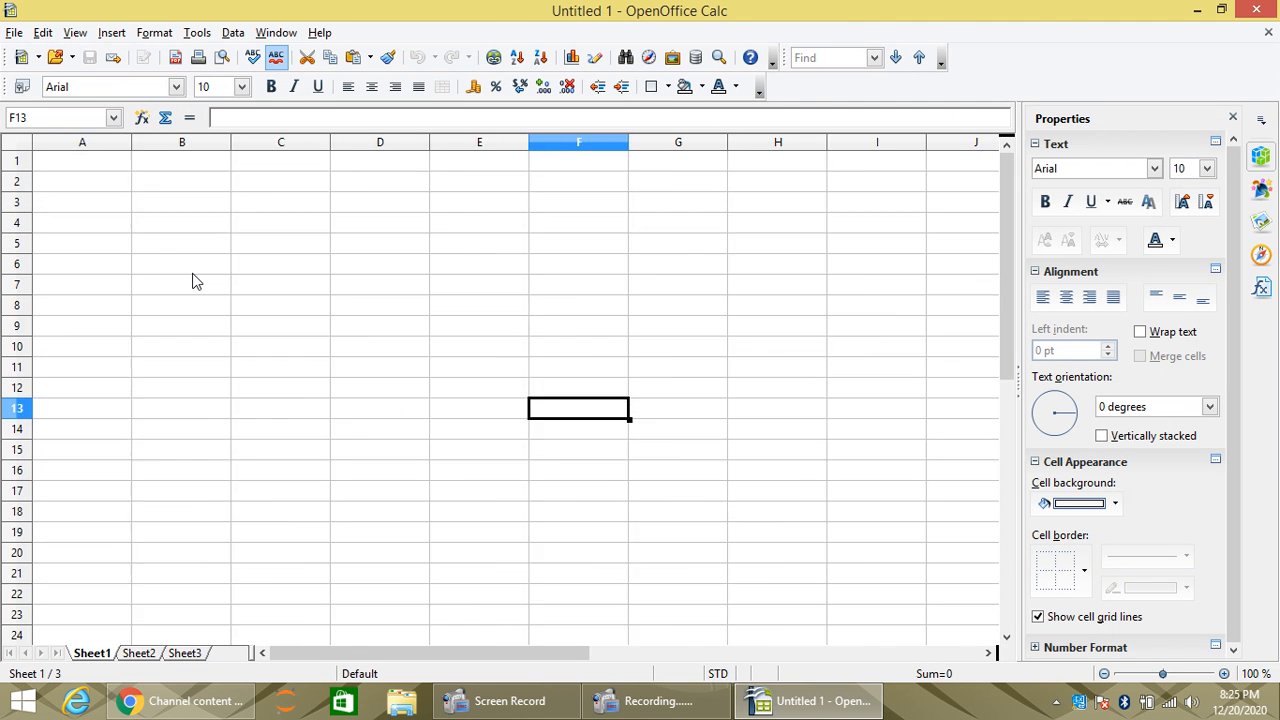
Step: Select cell B1 and open Tools > Options on the User Data page
left_click(159, 219)
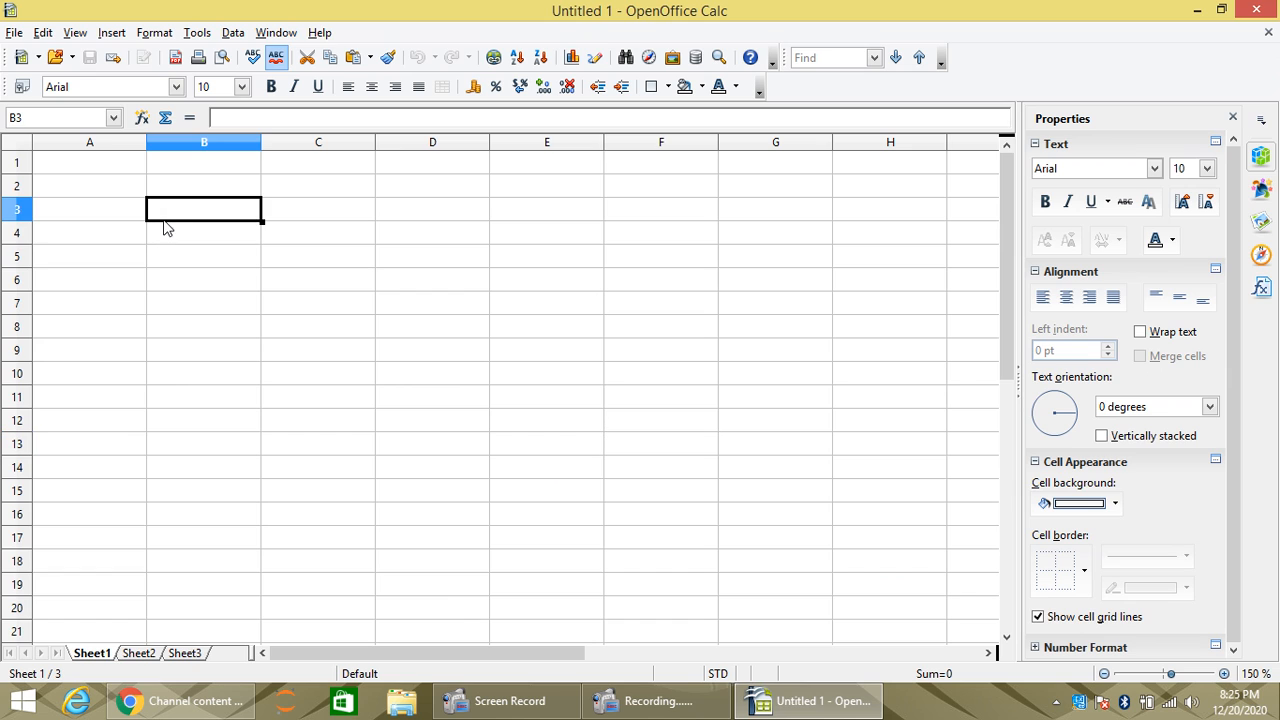
left_click(178, 166)
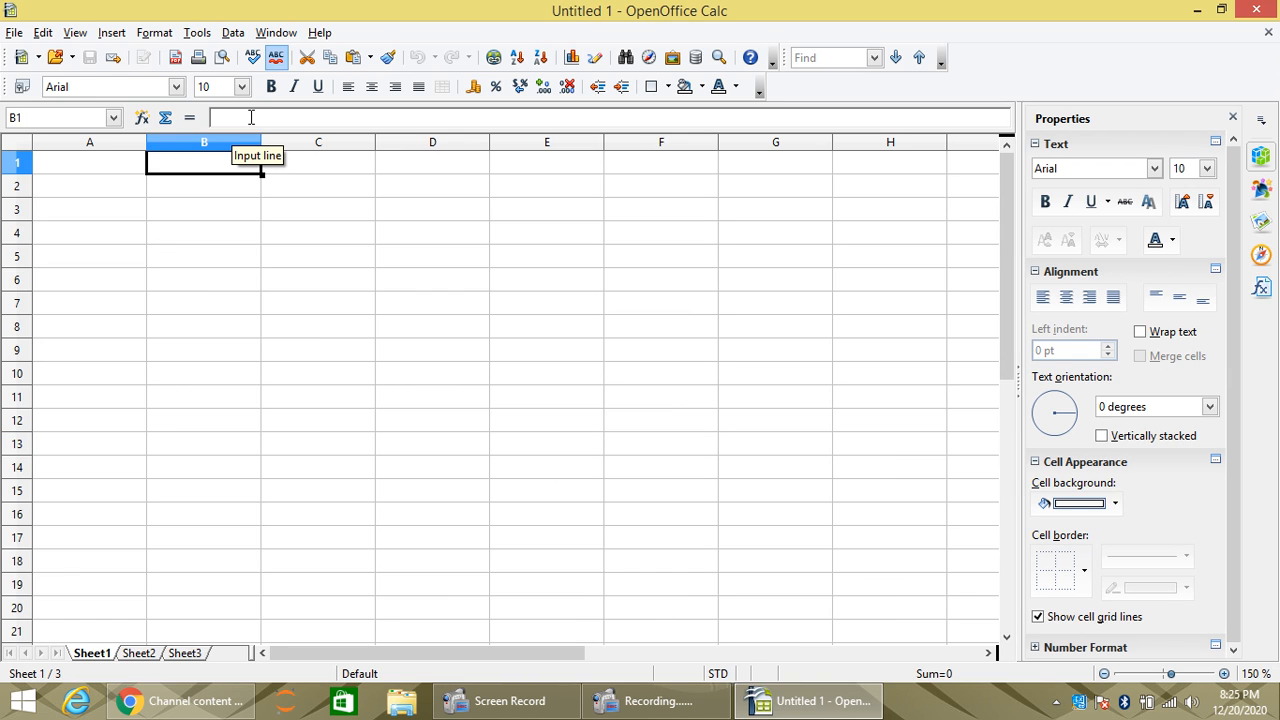
left_click(192, 33)
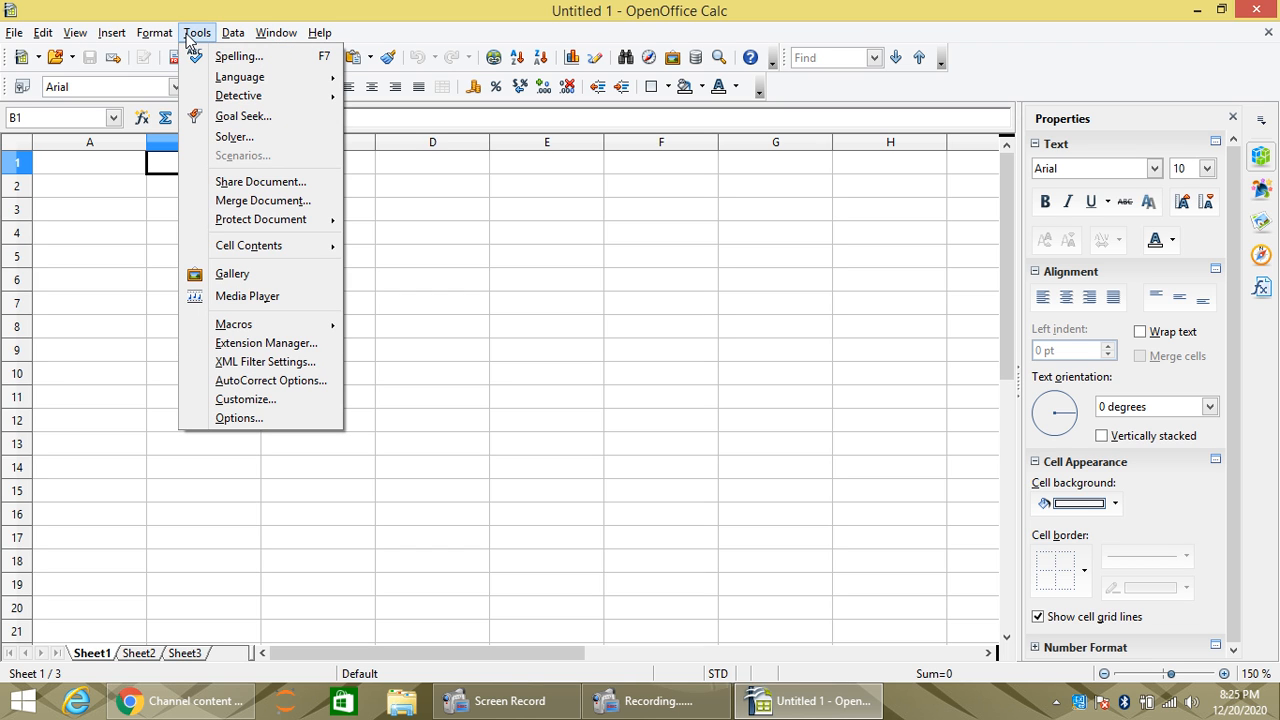
left_click(239, 418)
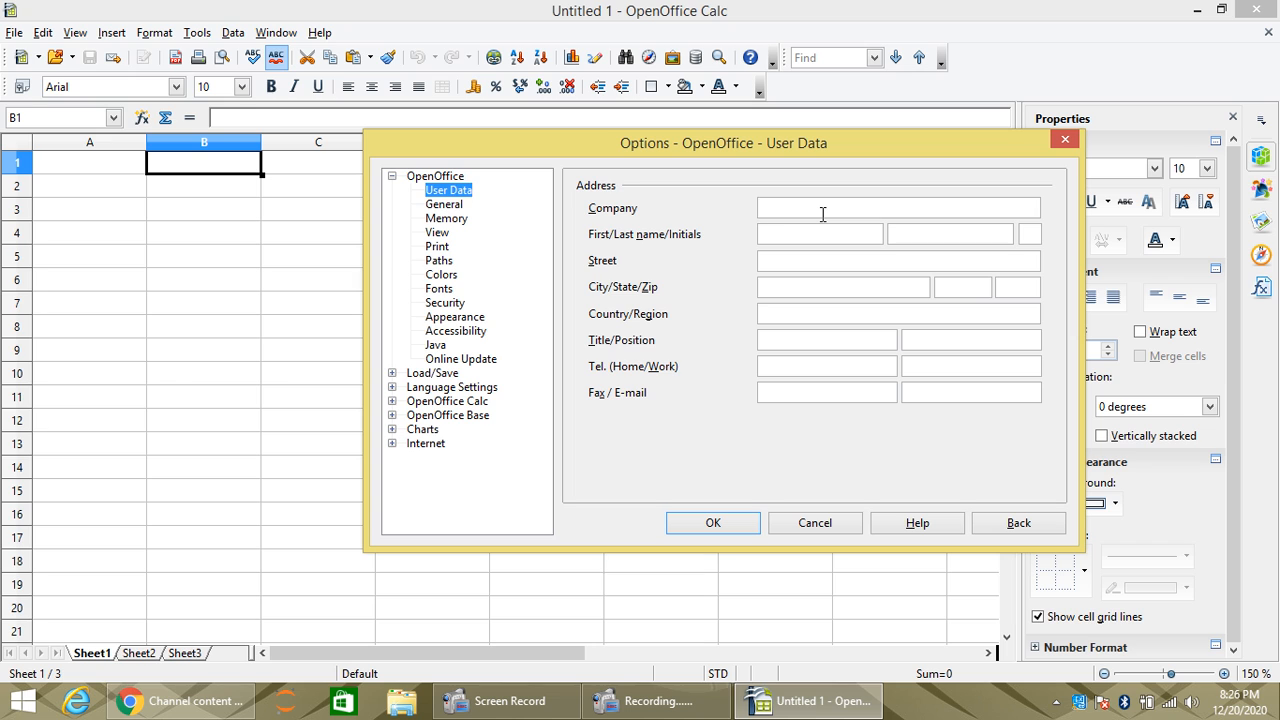
Step: Enter the company, first name, city, work phone, e-mail and initials in User Data, then confirm
type("XYZ")
left_click(817, 241)
type("ABC")
type("MNO")
left_click(962, 366)
type("123456789")
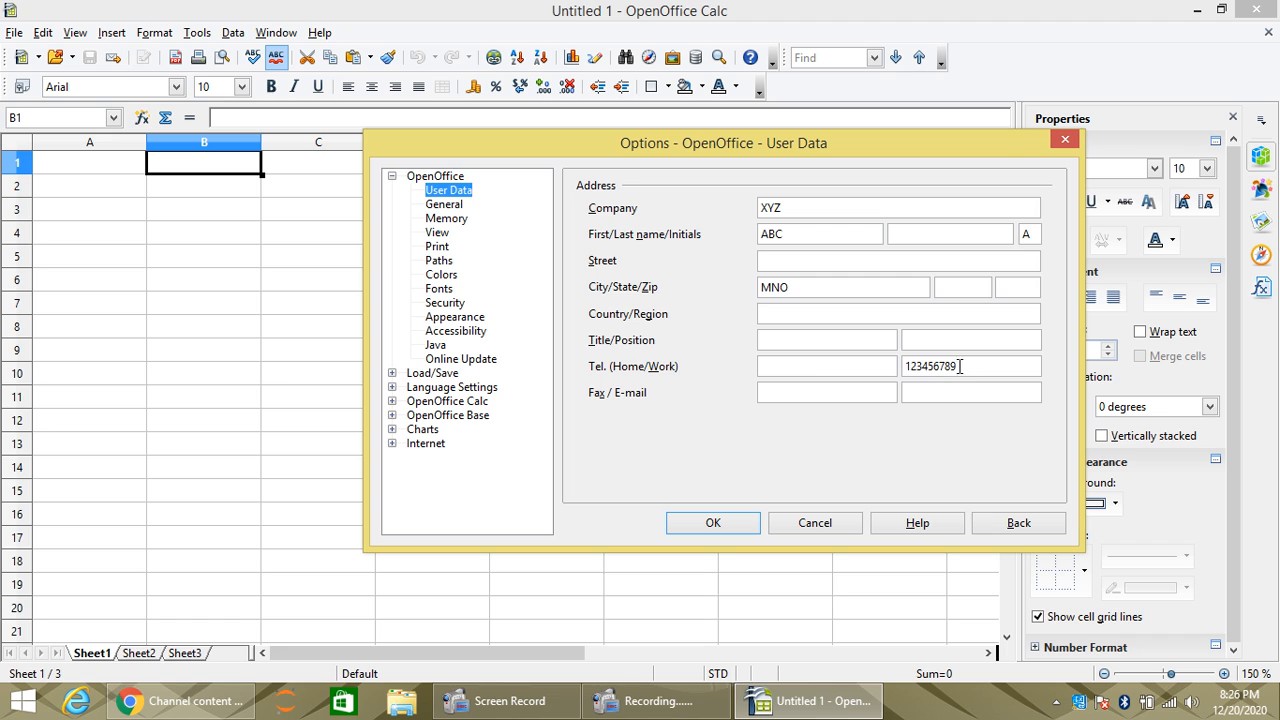
left_click(910, 393)
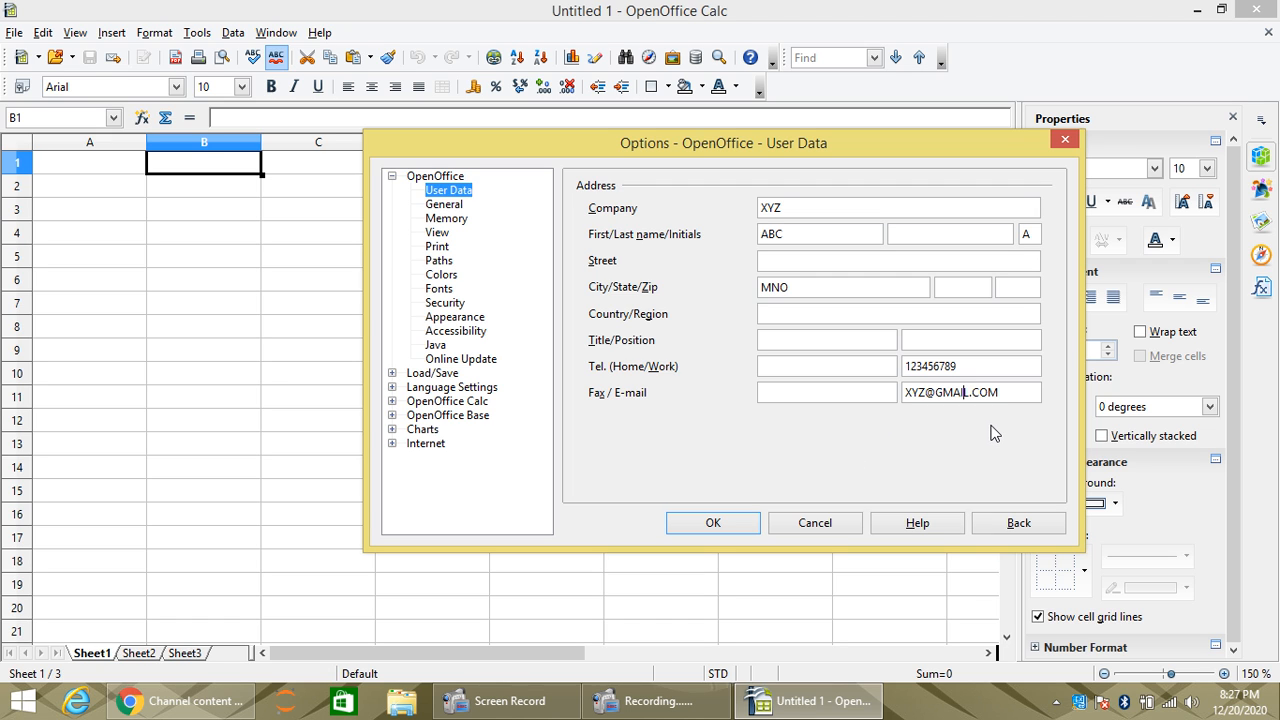
type("L")
left_click(712, 522)
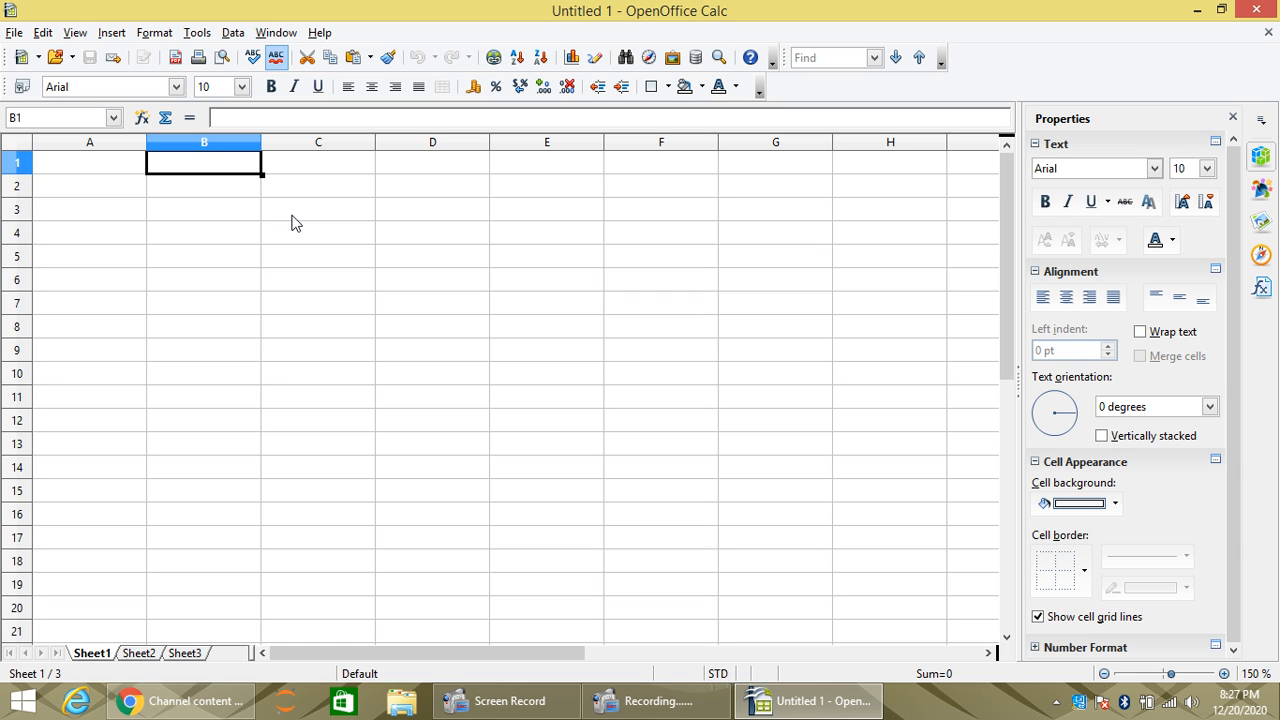
left_click(198, 33)
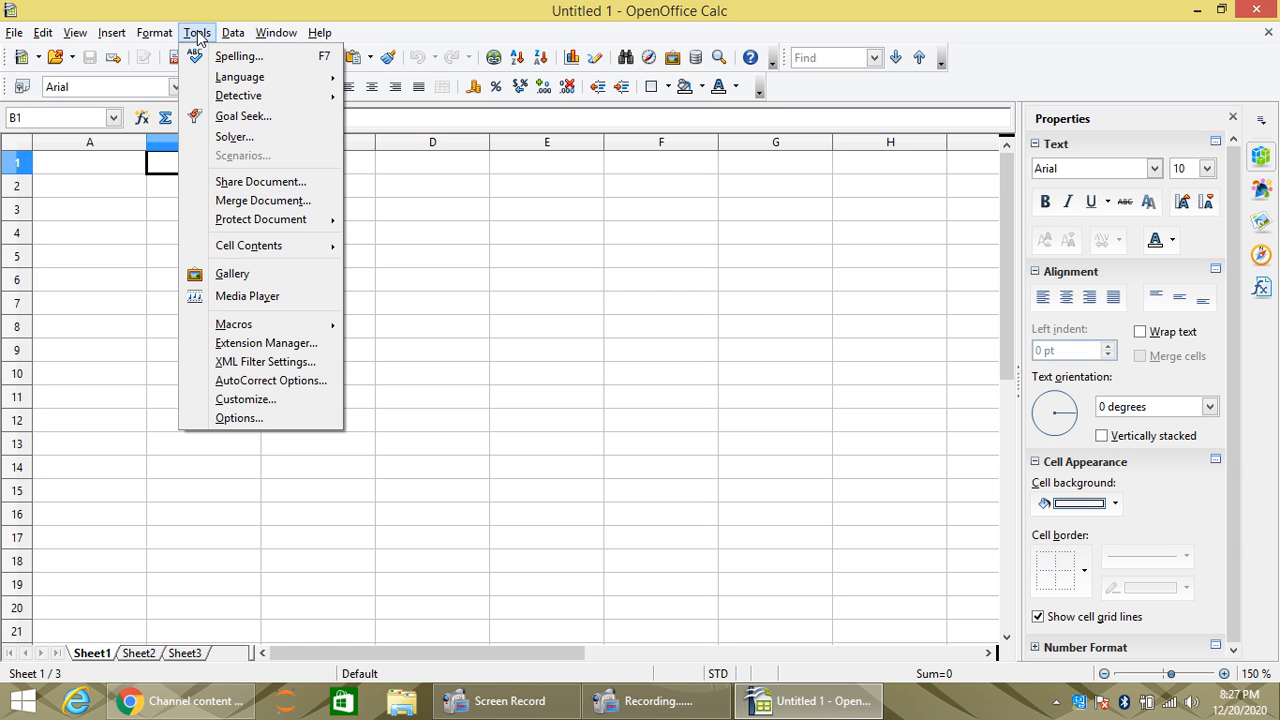
left_click(248, 418)
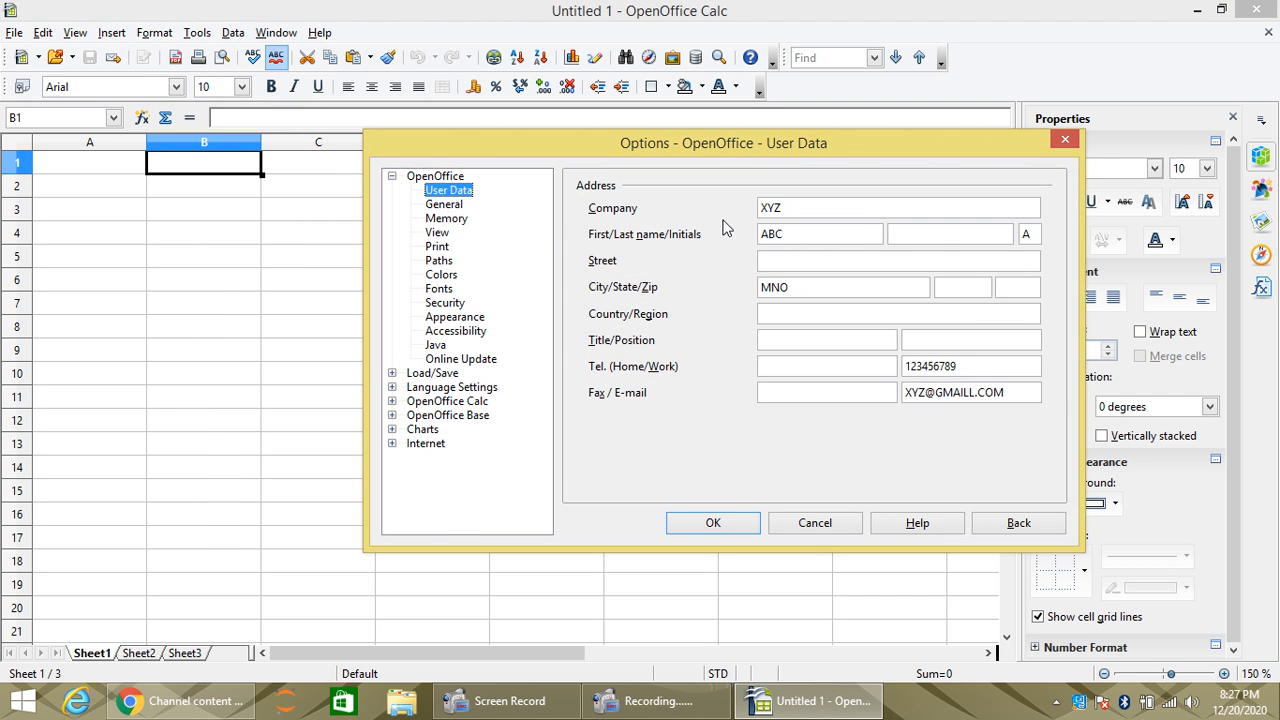
left_click(744, 527)
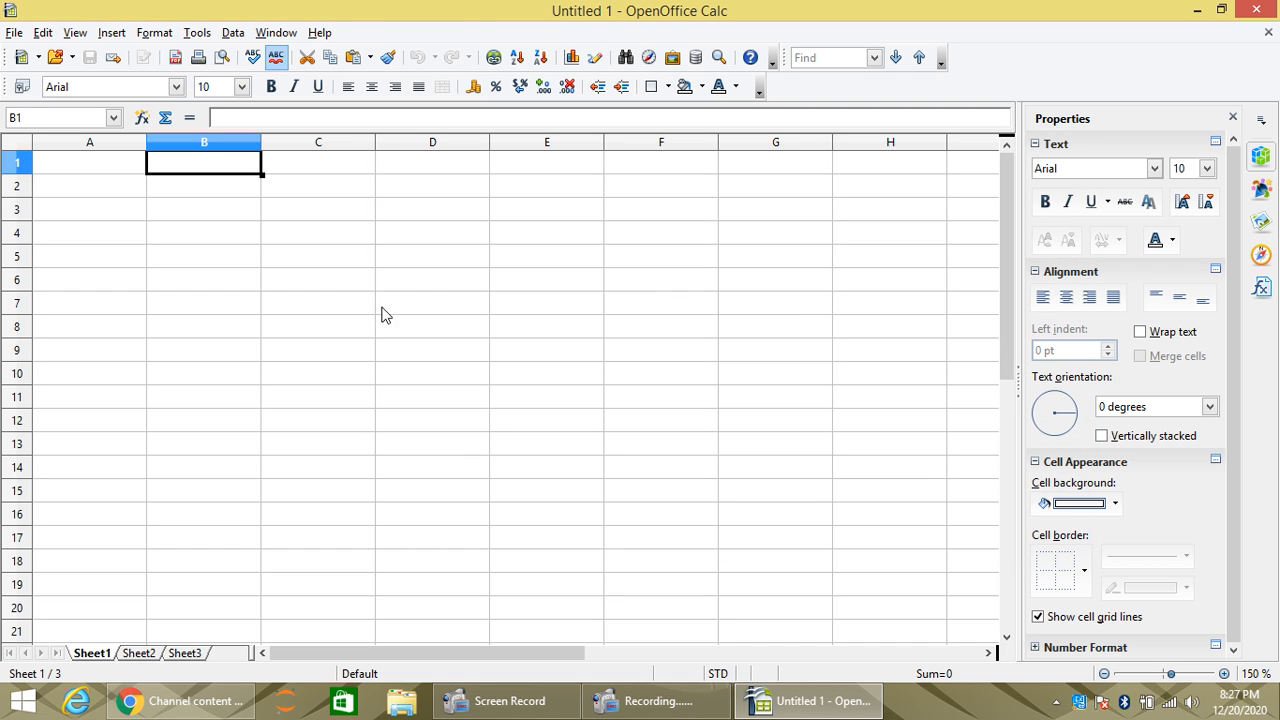
left_click(192, 264)
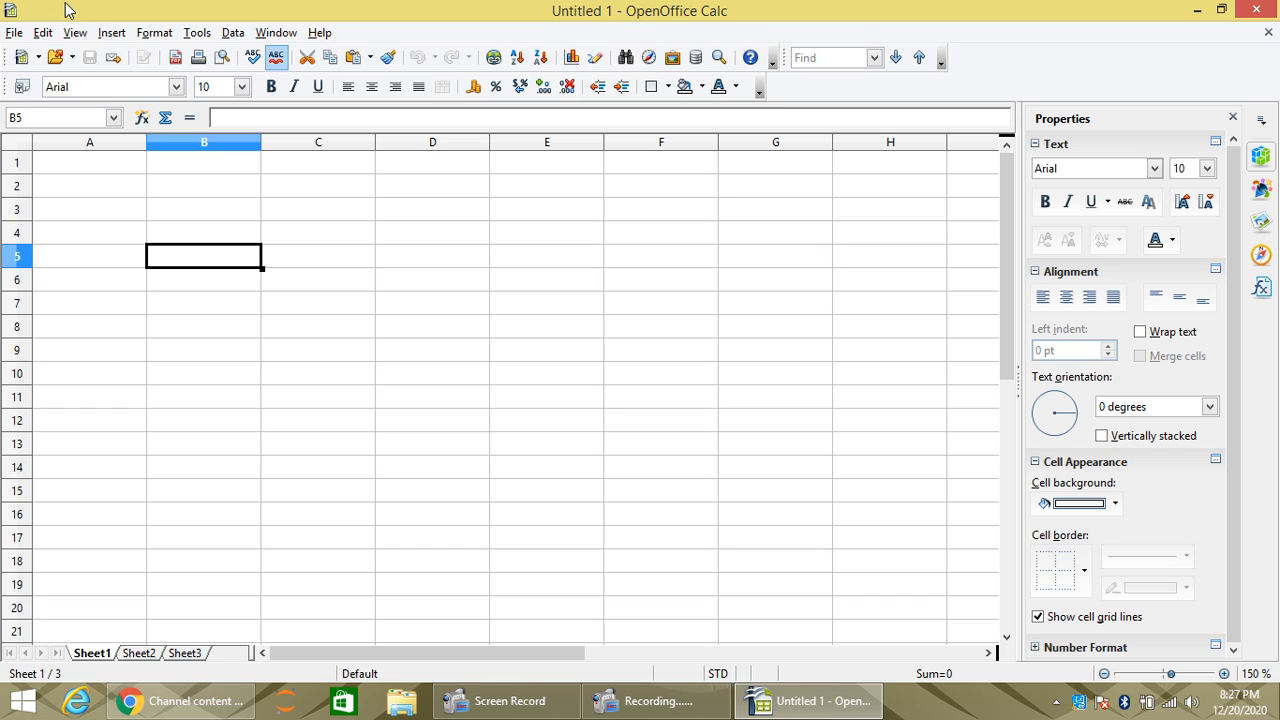
Step: Enable 'Share this spreadsheet with other users' via Tools > Share Document
left_click(202, 40)
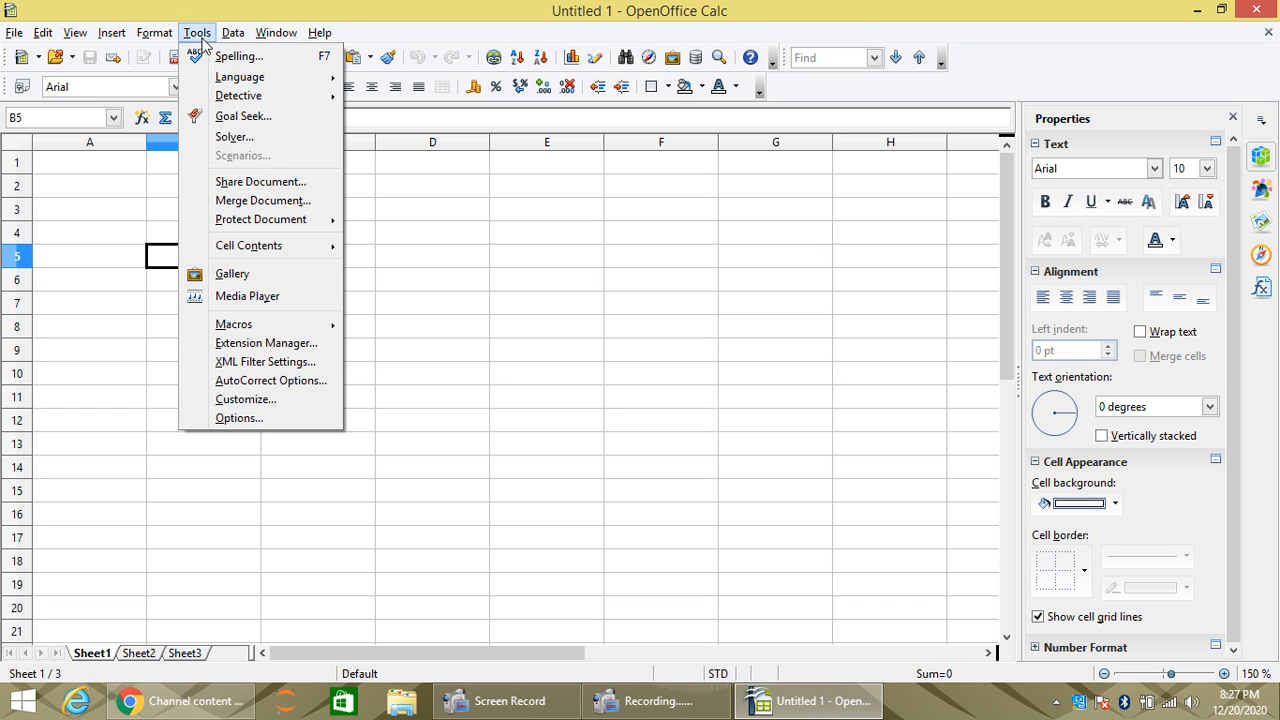
left_click(275, 184)
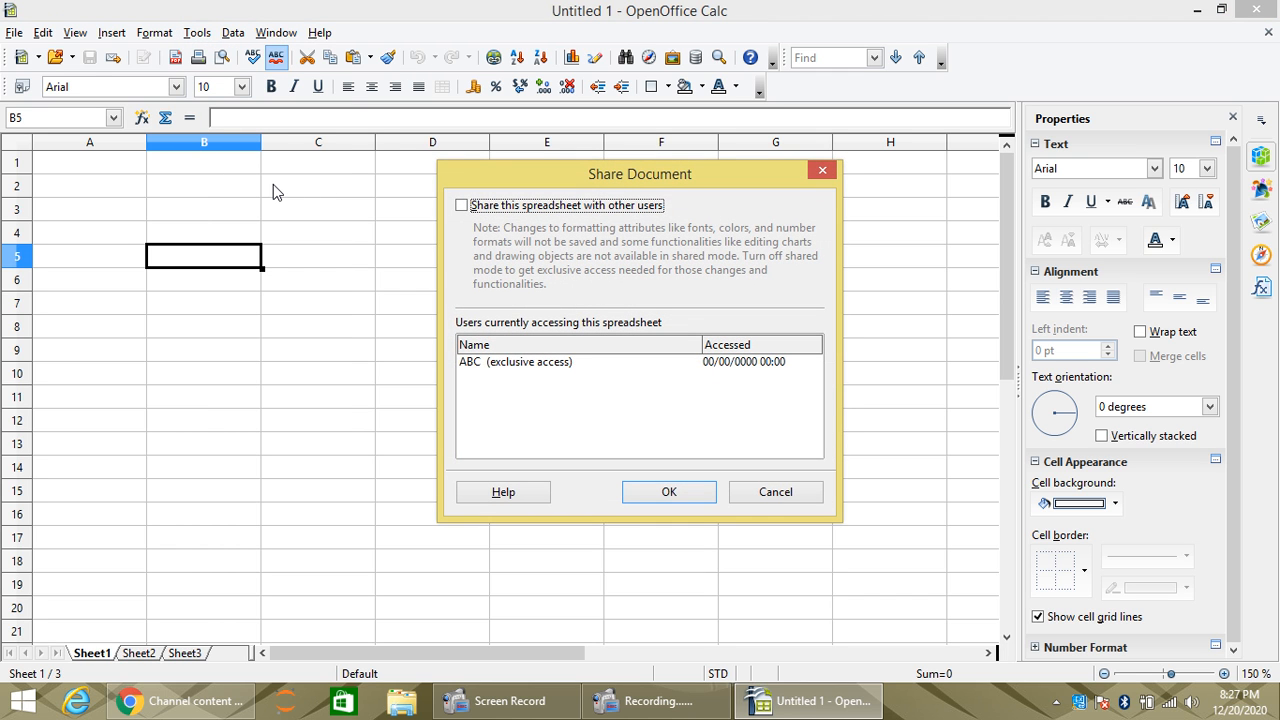
left_click(462, 206)
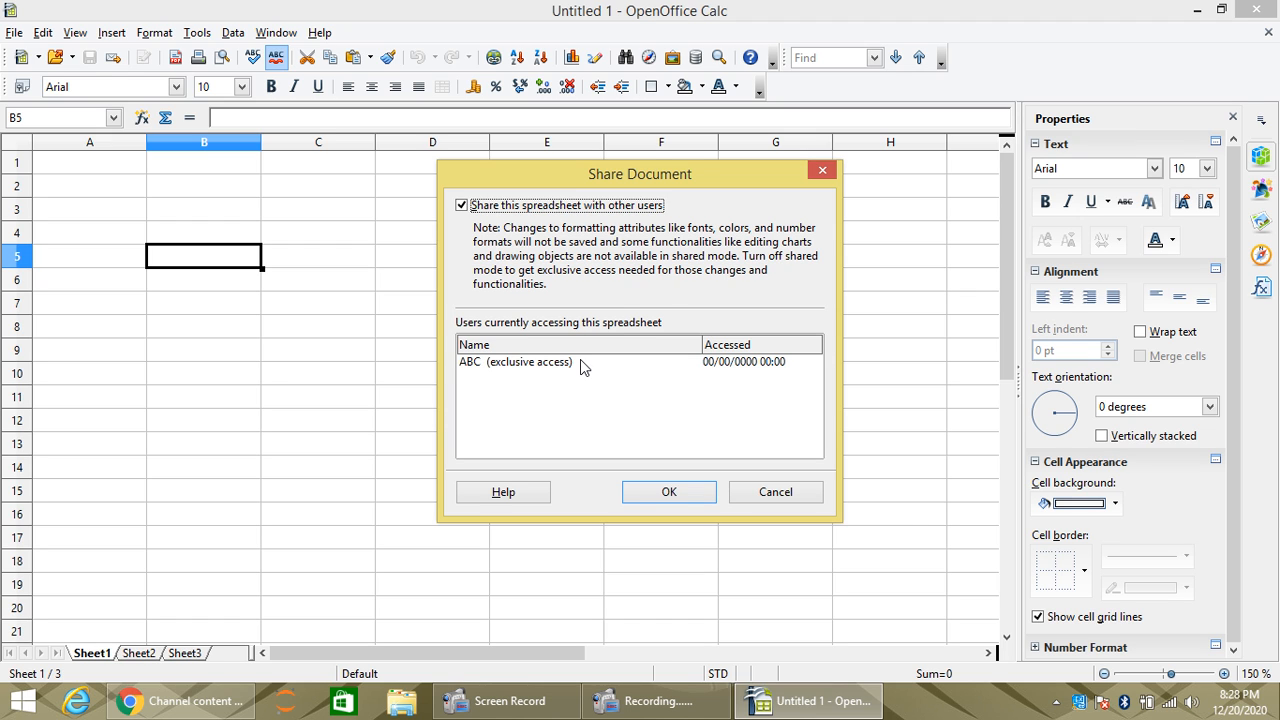
left_click(648, 493)
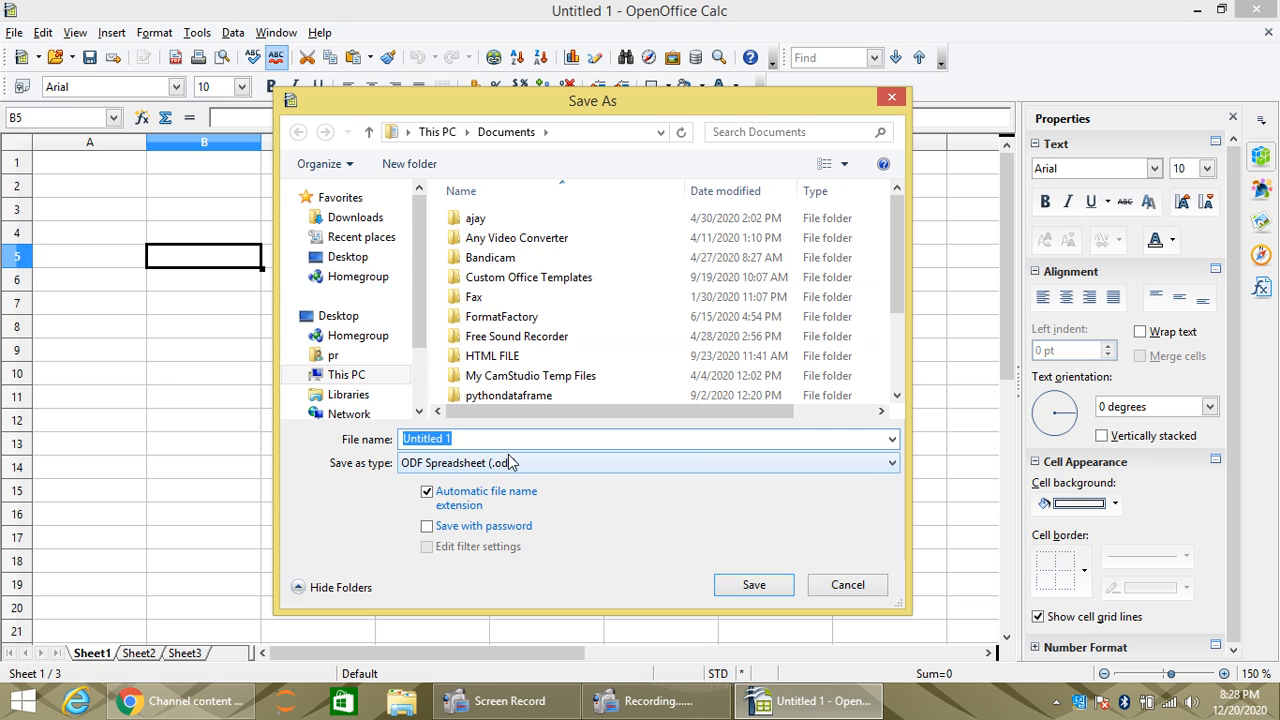
Step: Save the spreadsheet to the Desktop as FILESHARE.ods
type("FIL")
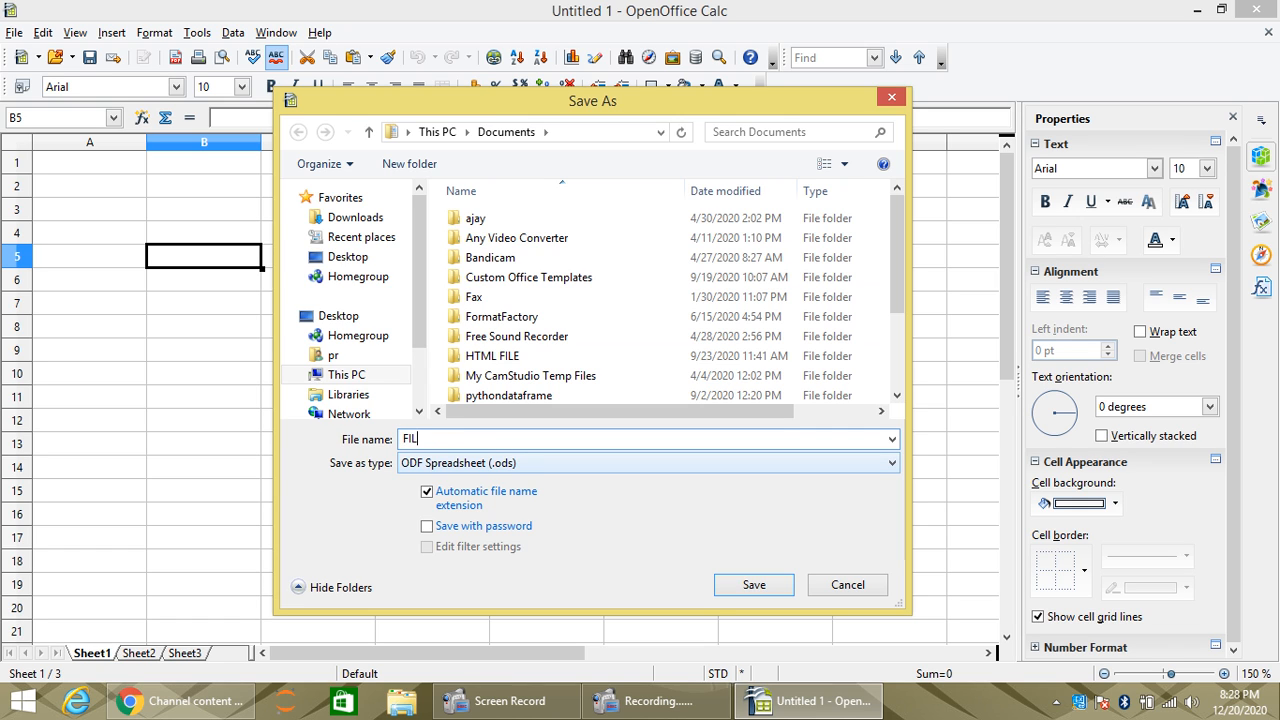
type("ESHARE")
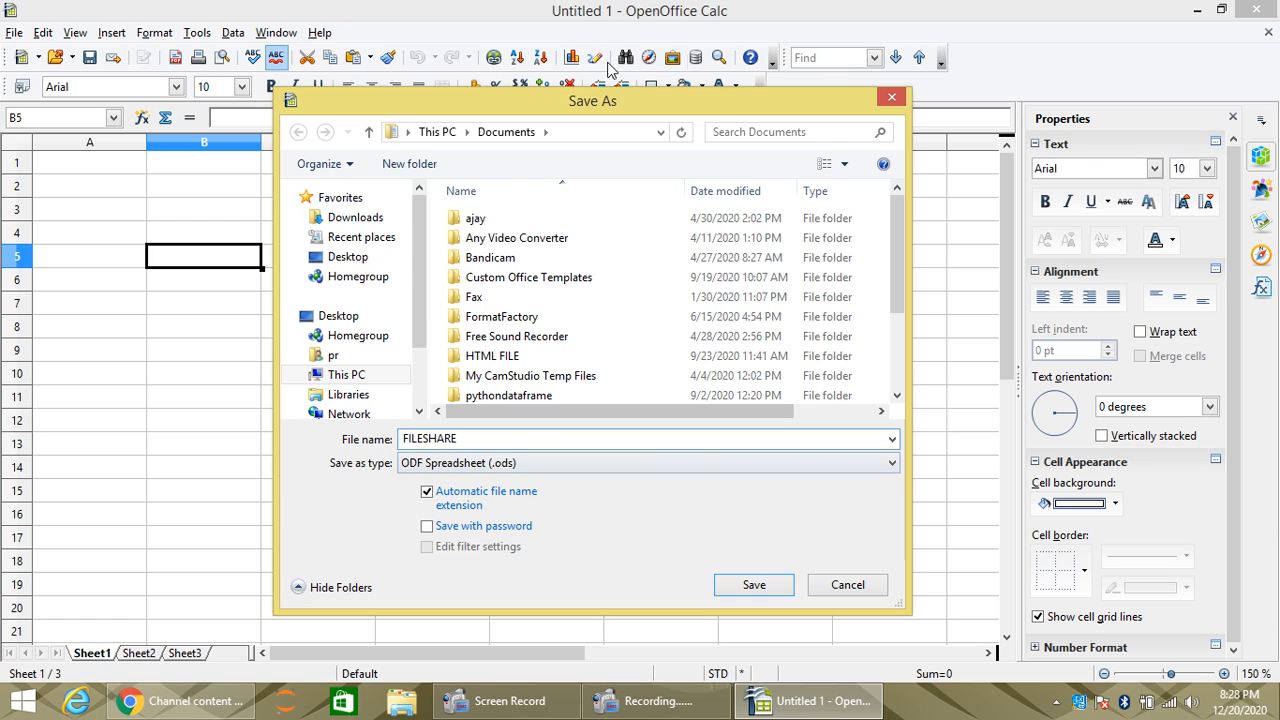
left_click(350, 262)
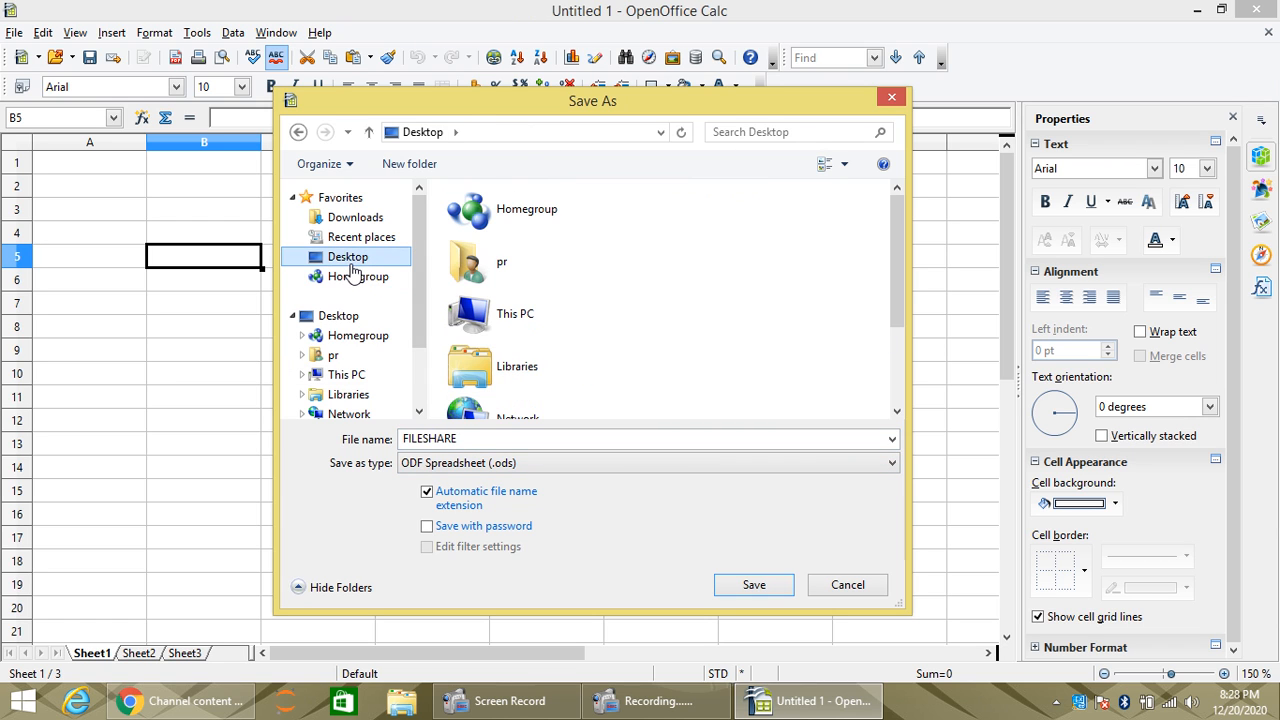
left_click(756, 588)
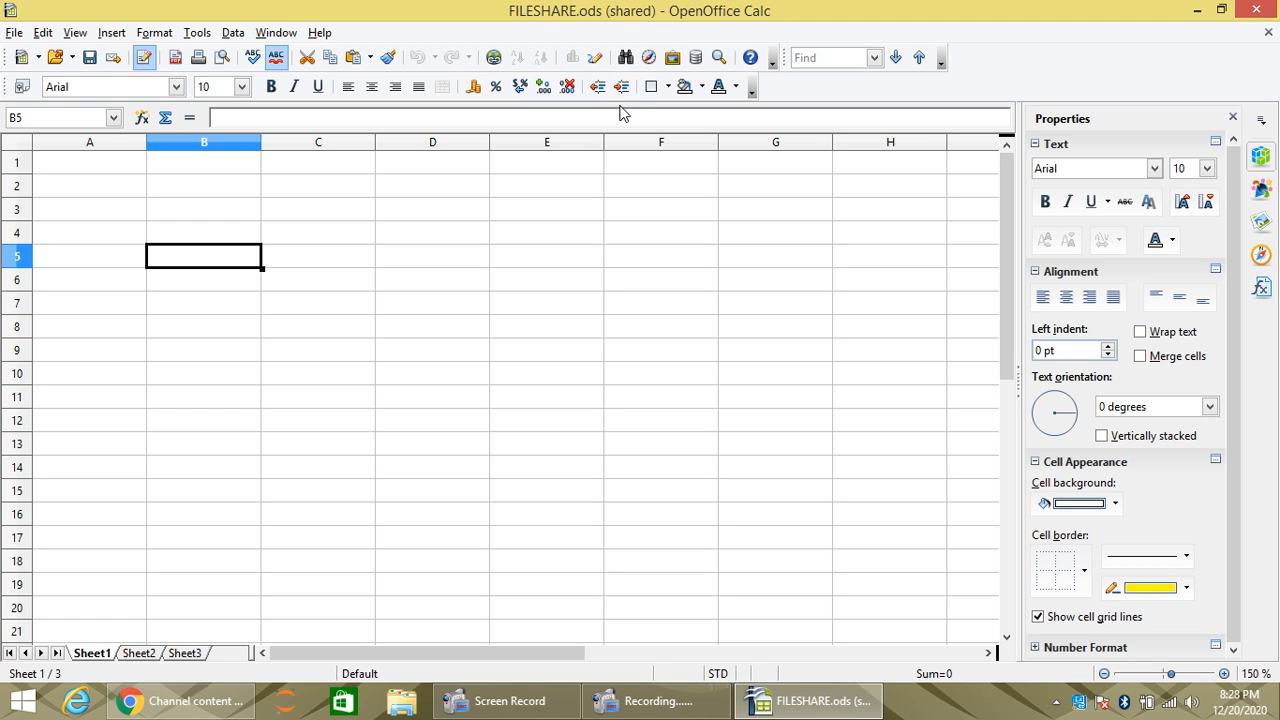
Step: Close FILESHARE.ods with Ctrl+W and start a new blank spreadsheet from the Start Center
key("ctrl+w")
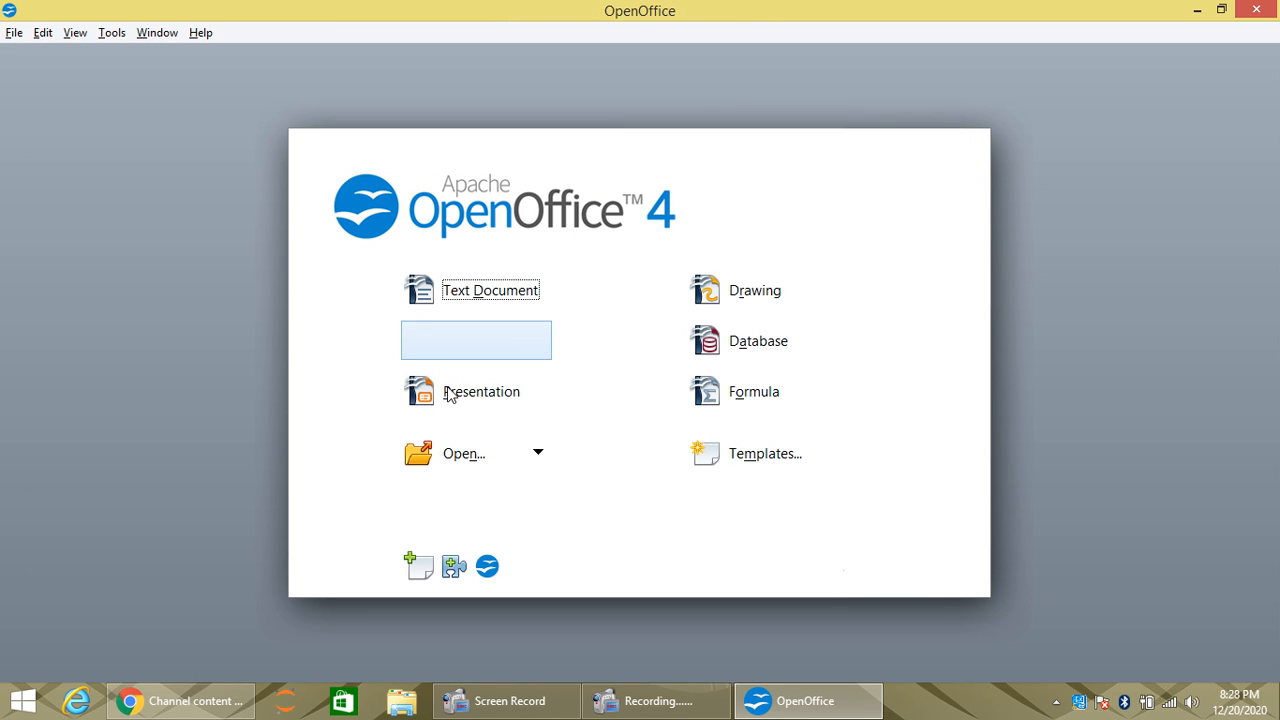
left_click(470, 347)
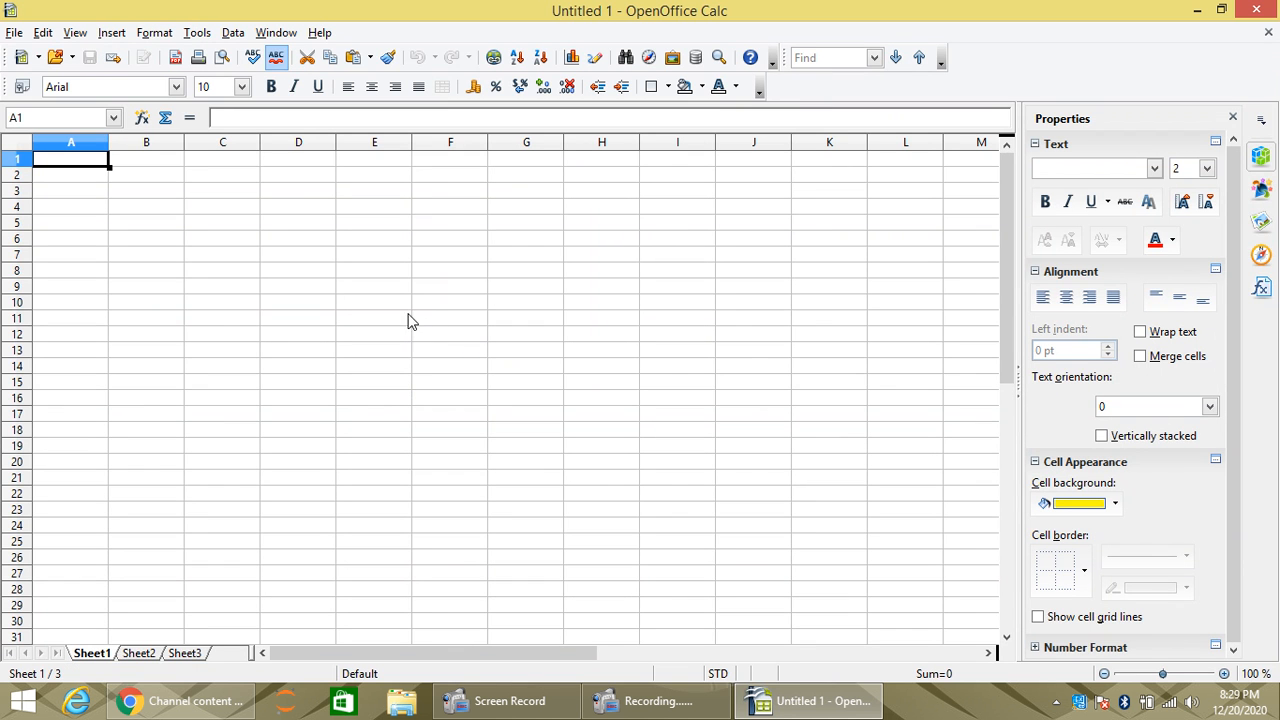